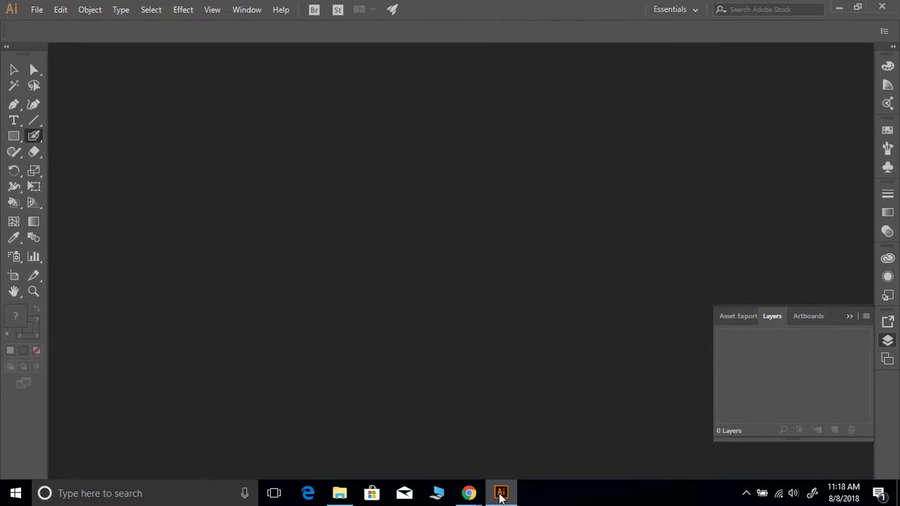
- Open the Tracing Demo.ai file through File > Open
left_click(38, 9)
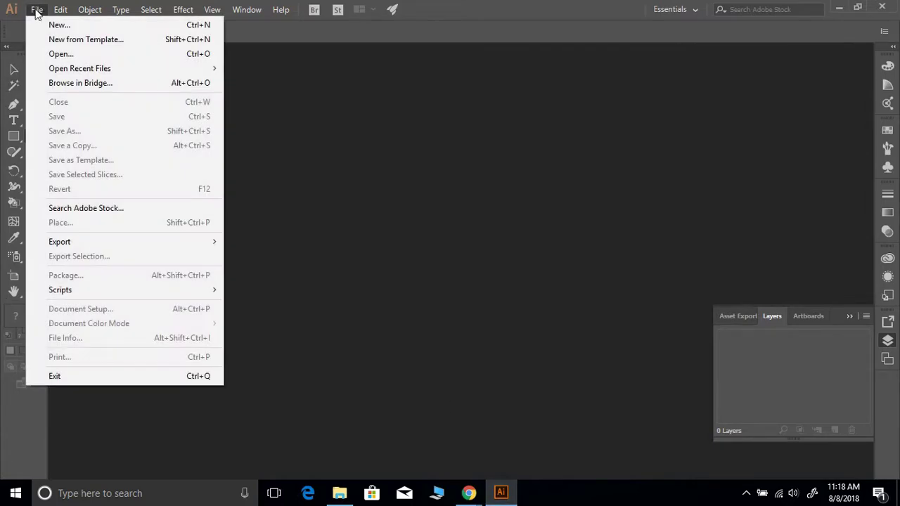
left_click(57, 54)
left_click(229, 110)
double_click(229, 110)
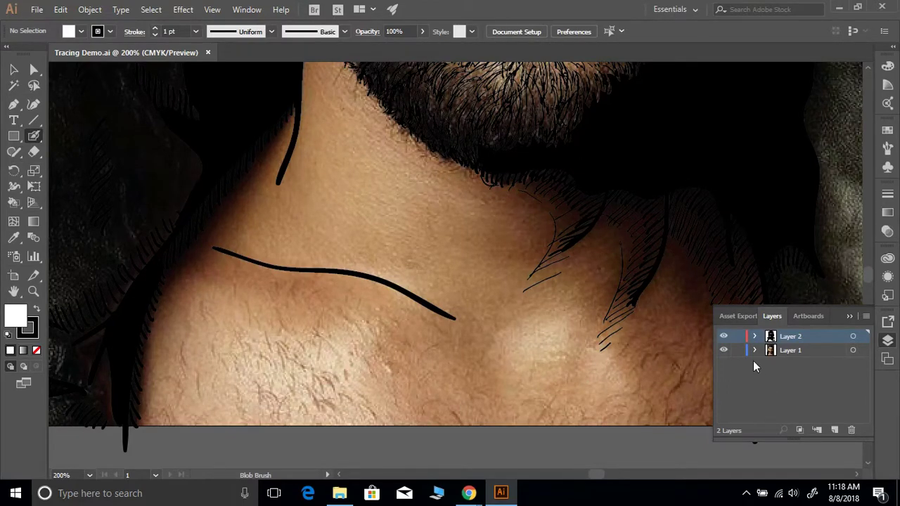
- Expand Layer 2 in the Layers panel and scroll through its paths
left_click(755, 336)
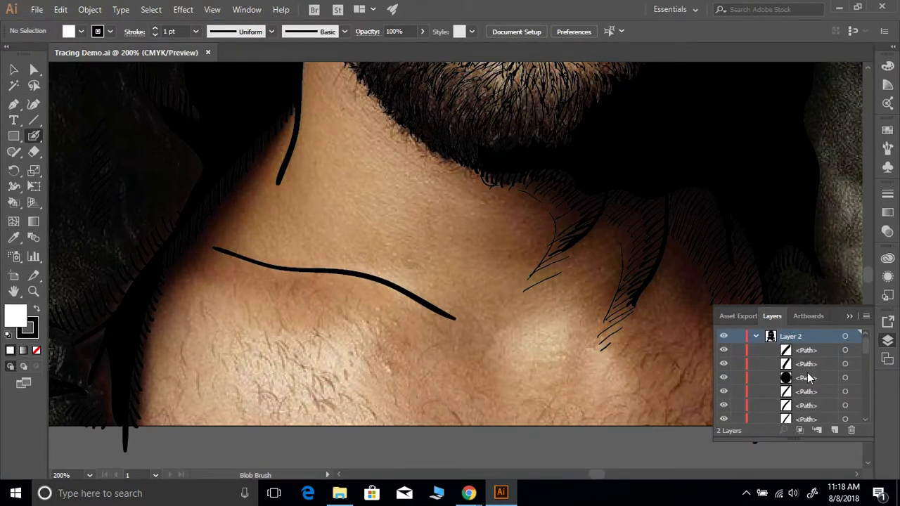
left_click_drag(868, 349, 867, 406)
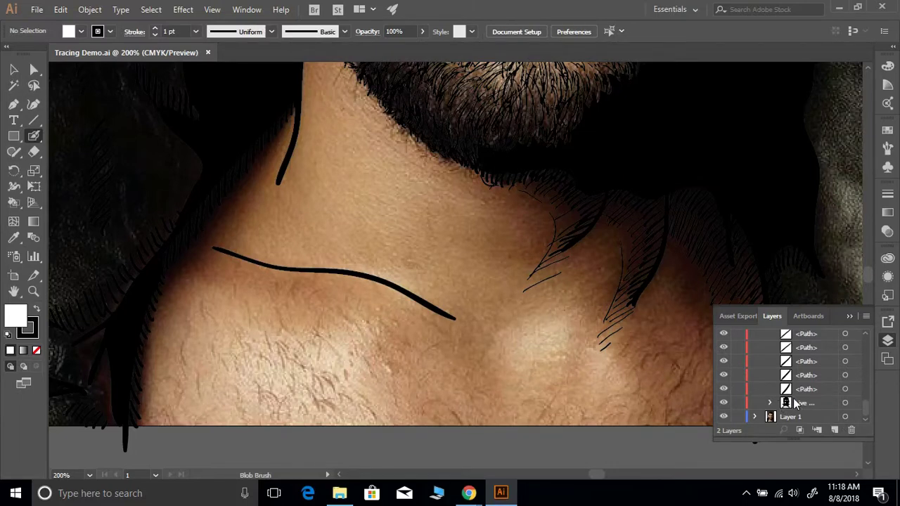
left_click_drag(866, 404, 869, 330)
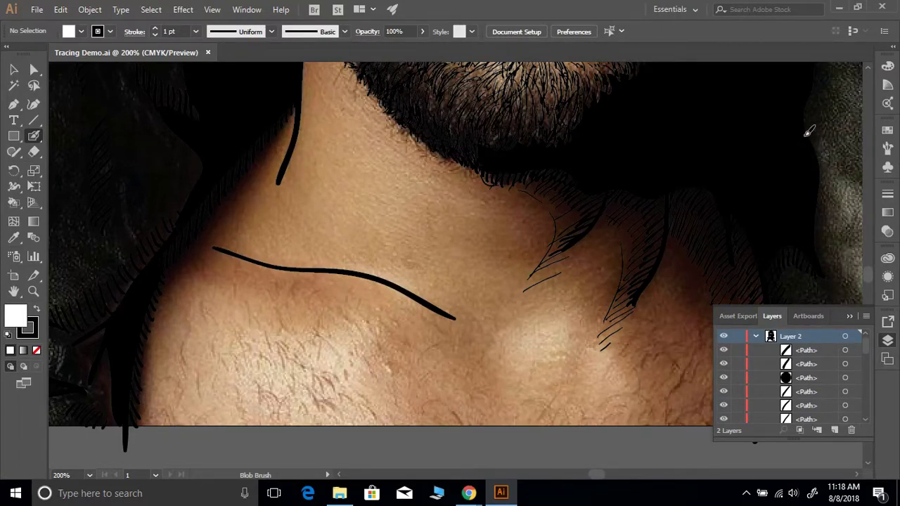
- Paint a short Blob Brush stroke on the dark hair, then zoom to 400% and pan there
mouse_move(811, 120)
left_mouse_down()
mouse_move(823, 101)
mouse_move(812, 120)
left_mouse_up()
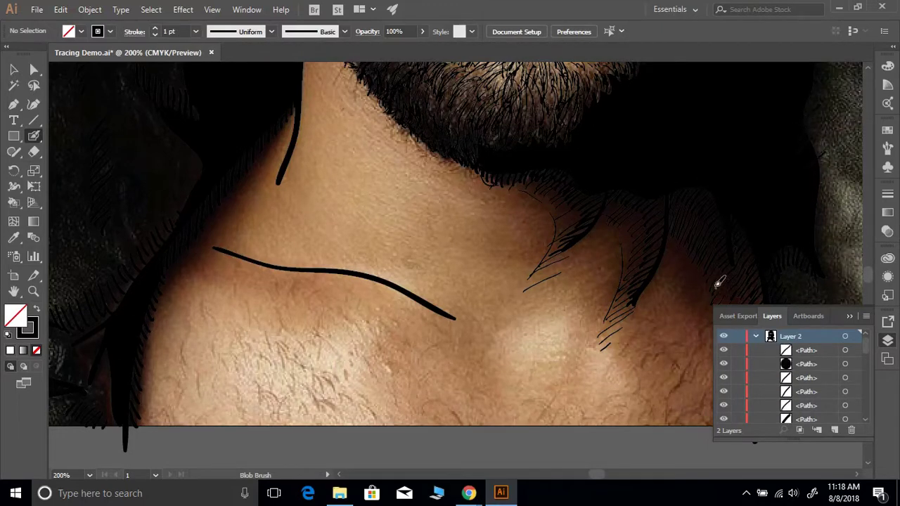
key("ctrl+equal")
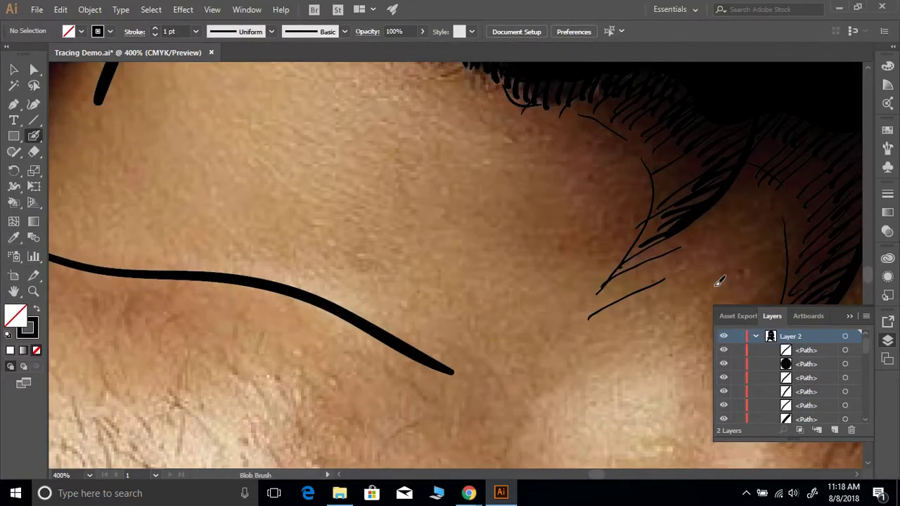
left_click_drag(739, 167, 197, 359)
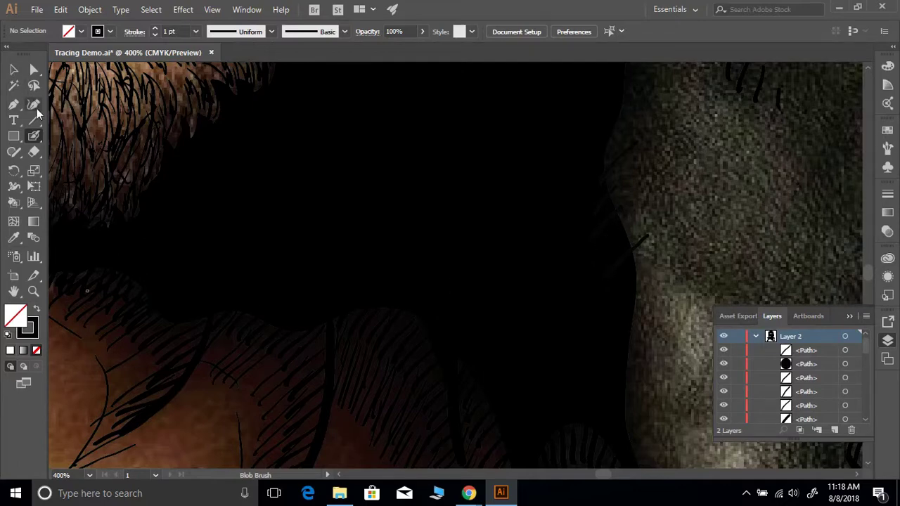
- Set the Blob Brush options to Merge Only with Selection at 1 pt size
double_click(35, 137)
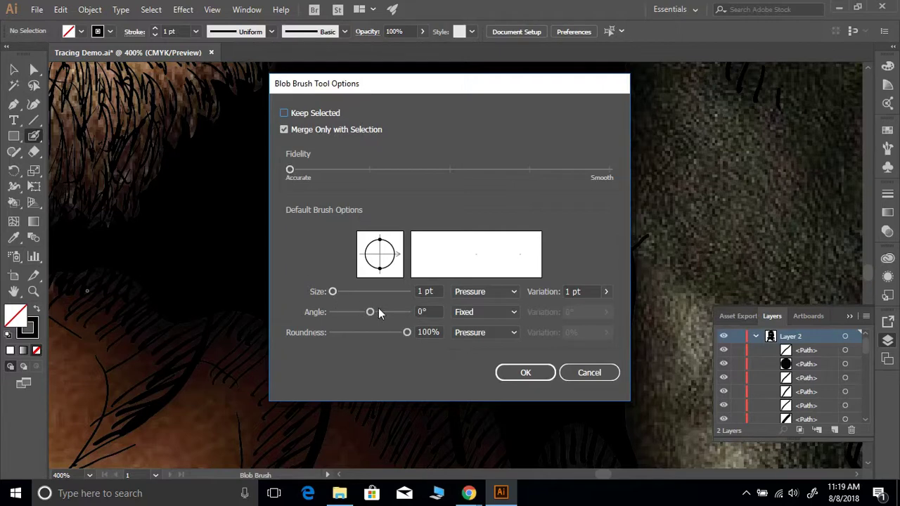
left_click(524, 372)
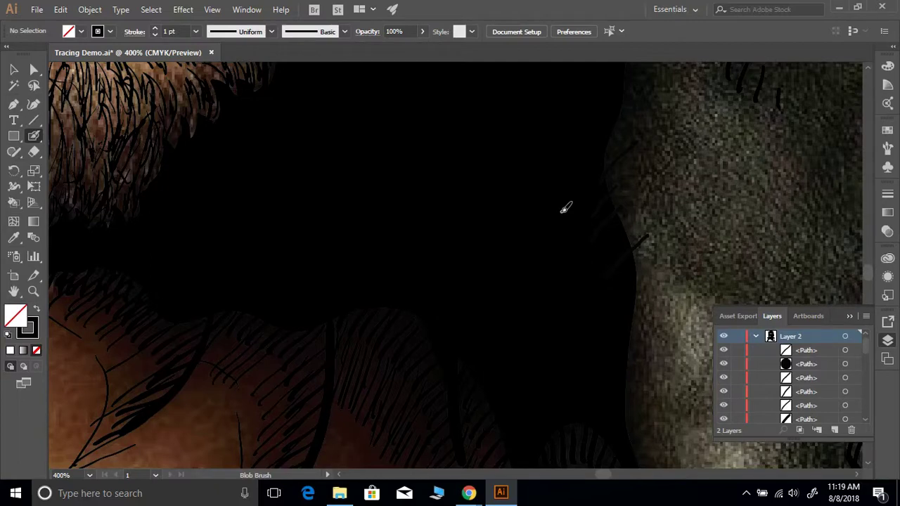
- Turn on Overprint Preview from the View menu
left_click(213, 13)
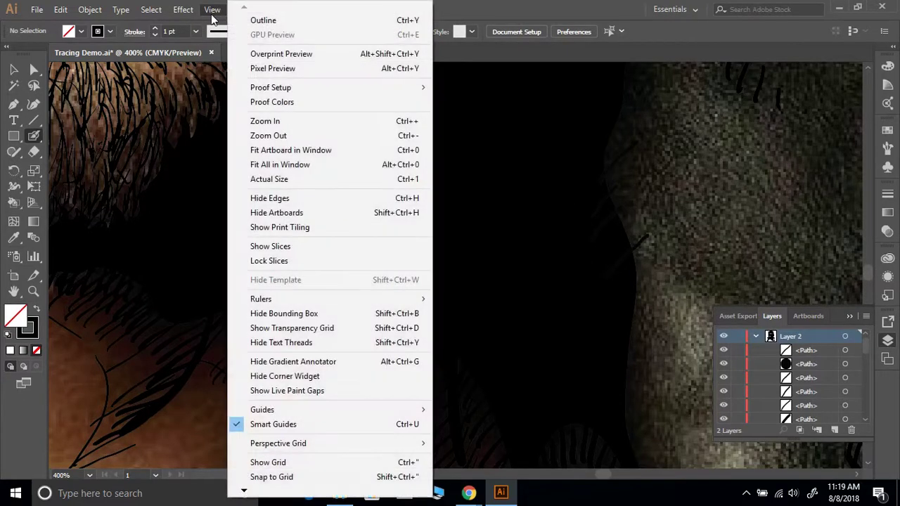
left_click(261, 57)
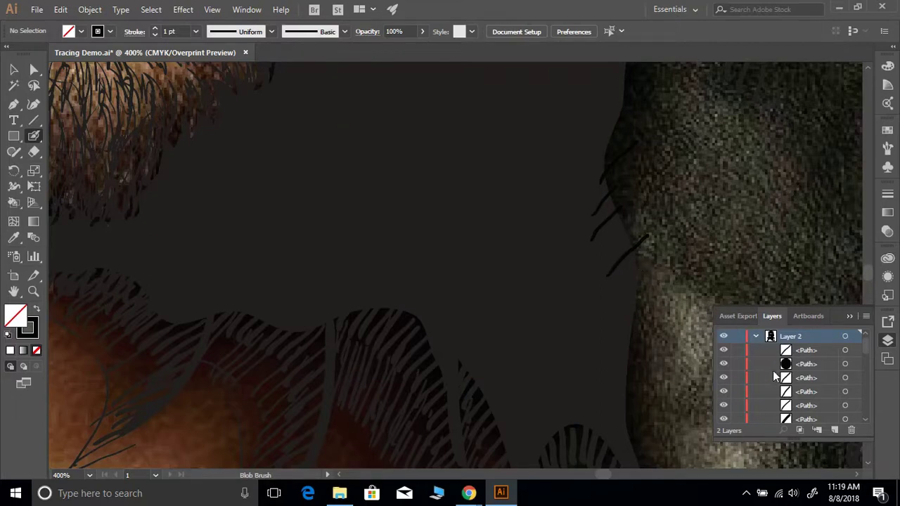
- Collapse Layer 2, hide the Layer 1 photo, survey the whole portrait, then return to 400%
left_click(755, 337)
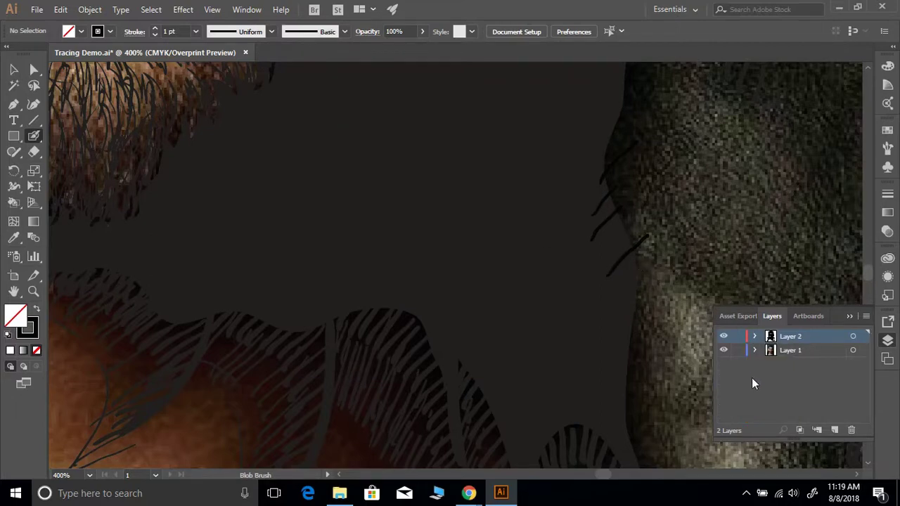
left_click(724, 351)
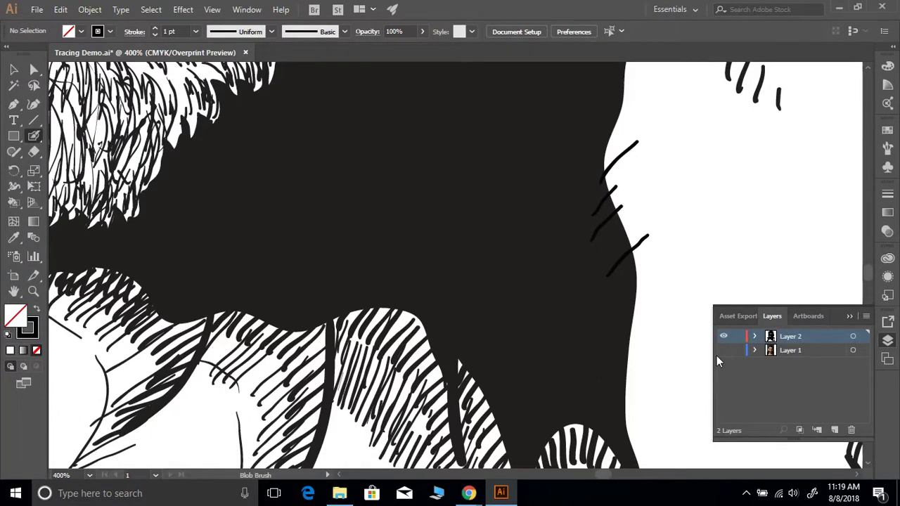
key("ctrl+minus")
key("ctrl+minus")
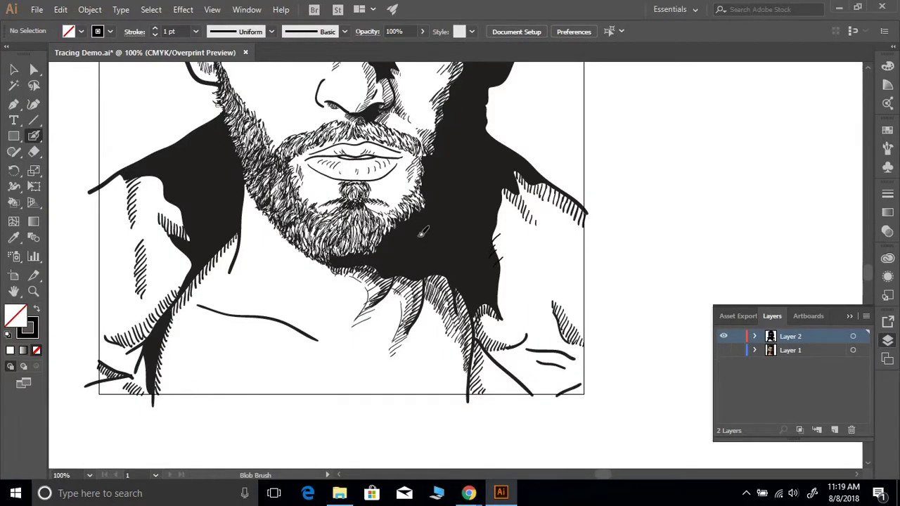
left_click_drag(403, 220, 378, 408)
left_click_drag(366, 316, 373, 351)
left_click_drag(352, 281, 337, 209)
left_click_drag(340, 177, 341, 179)
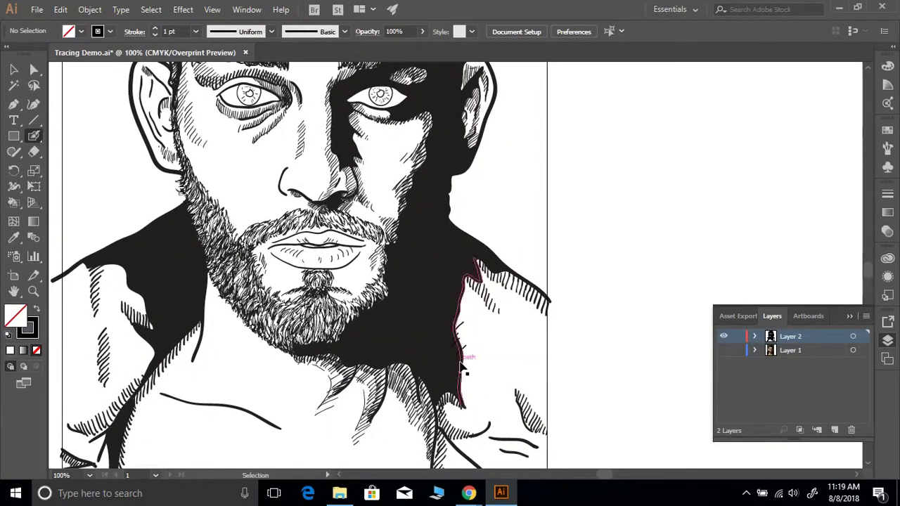
key("ctrl+equal")
key("ctrl+equal")
key("ctrl+equal")
key("ctrl+equal")
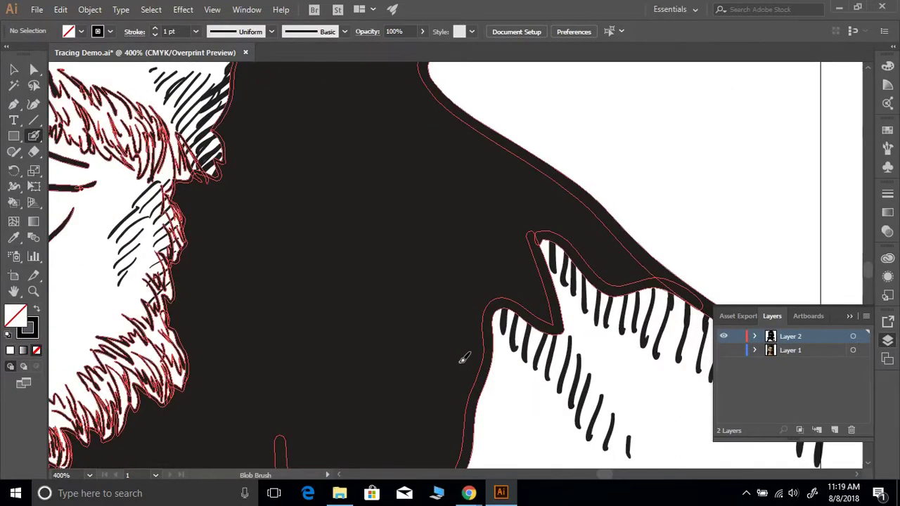
mouse_move(318, 309)
left_mouse_down()
mouse_move(328, 305)
mouse_move(151, 2)
mouse_move(144, 8)
mouse_move(171, 94)
left_mouse_up()
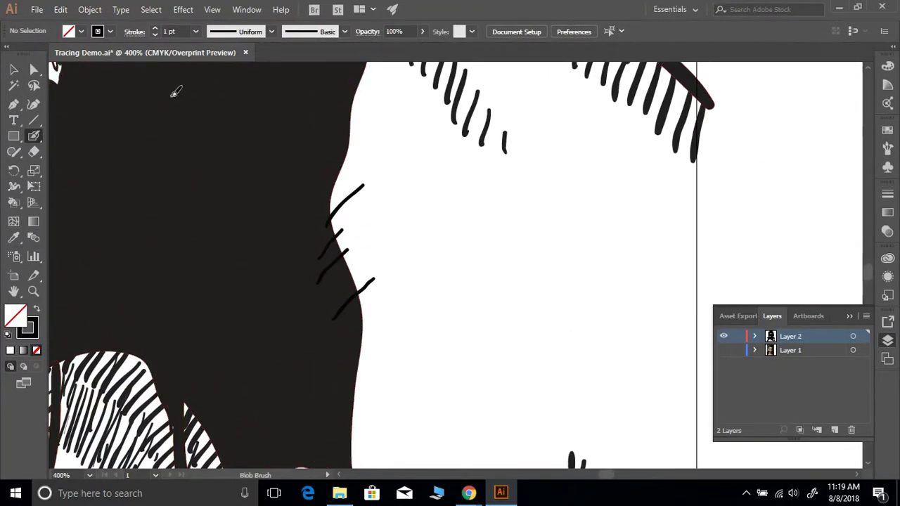
- Return to full Preview, restore default fill and stroke colours, and hide the photo layer
key("ctrl+shift+w")
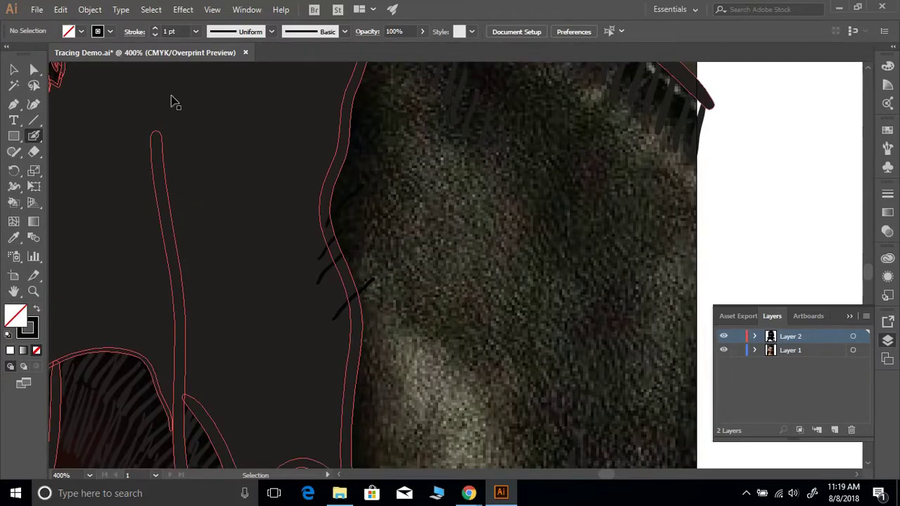
key("ctrl+y")
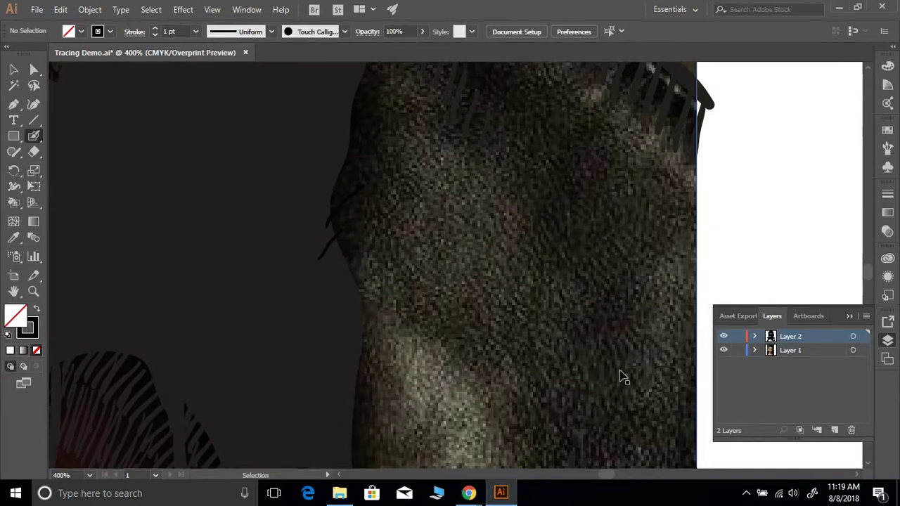
key("d")
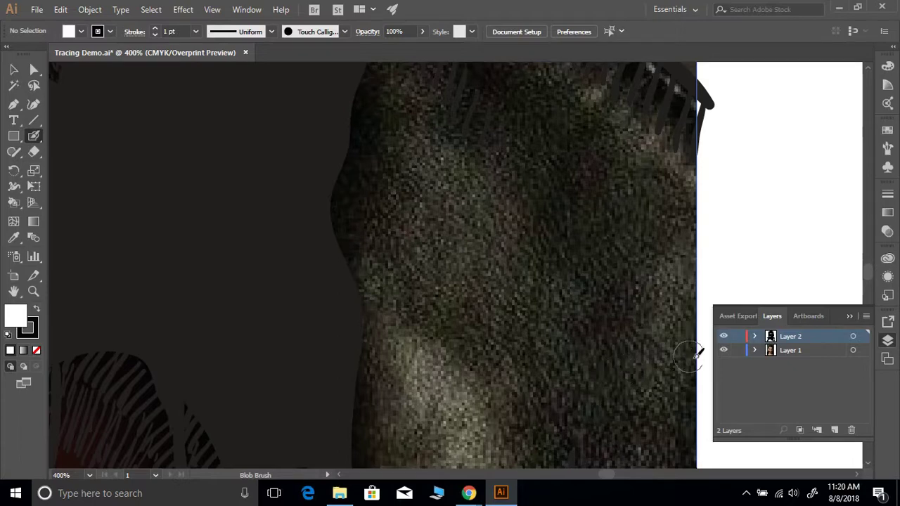
left_click(723, 351)
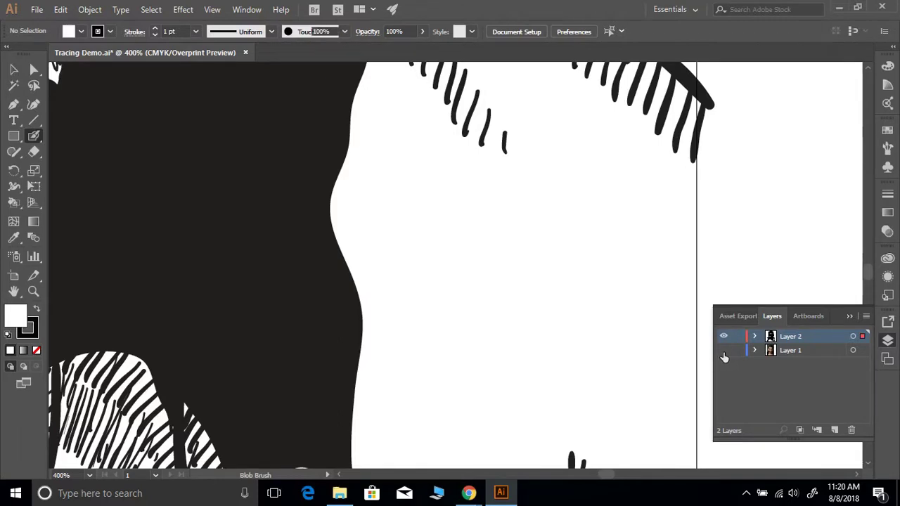
- Select all artwork, shrink the brush, paint a short hatch on the hair's edge, then deselect
key("ctrl+a")
left_click(150, 10)
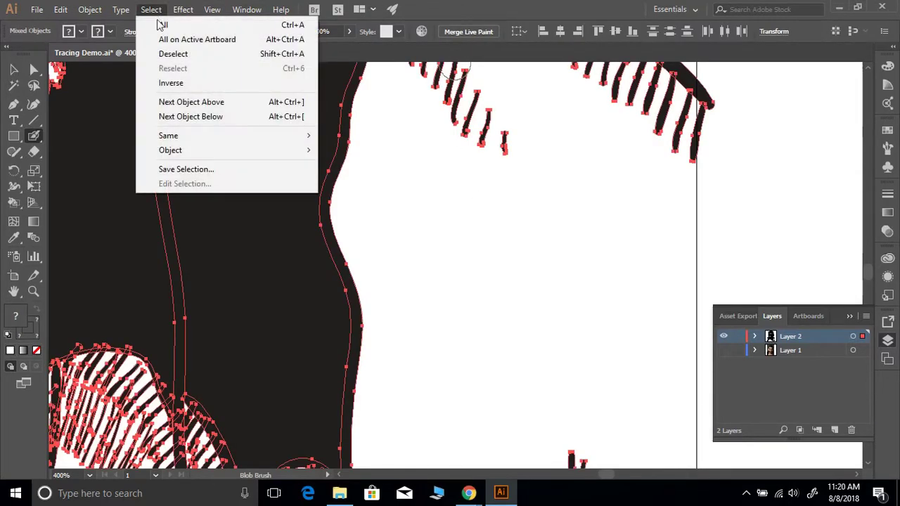
left_click(160, 24)
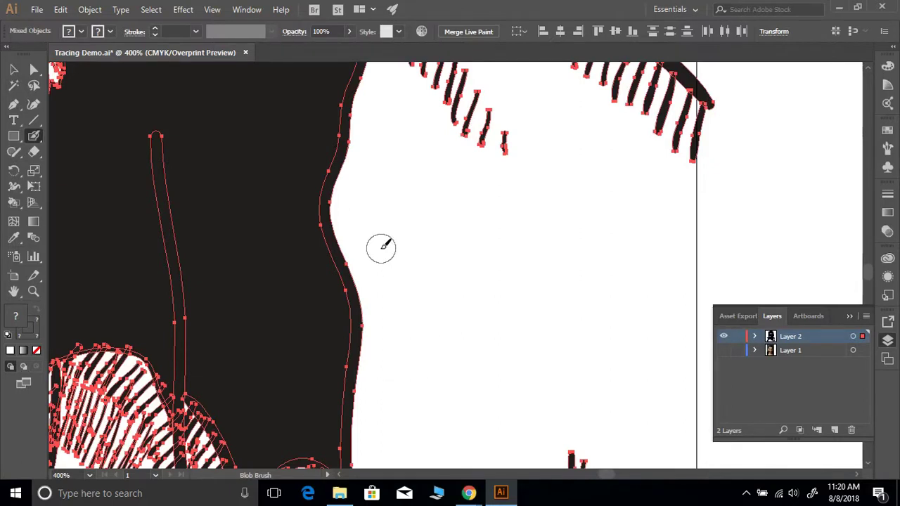
key("bracketleft")
key("bracketleft")
key("bracketleft")
left_click_drag(346, 201, 320, 225)
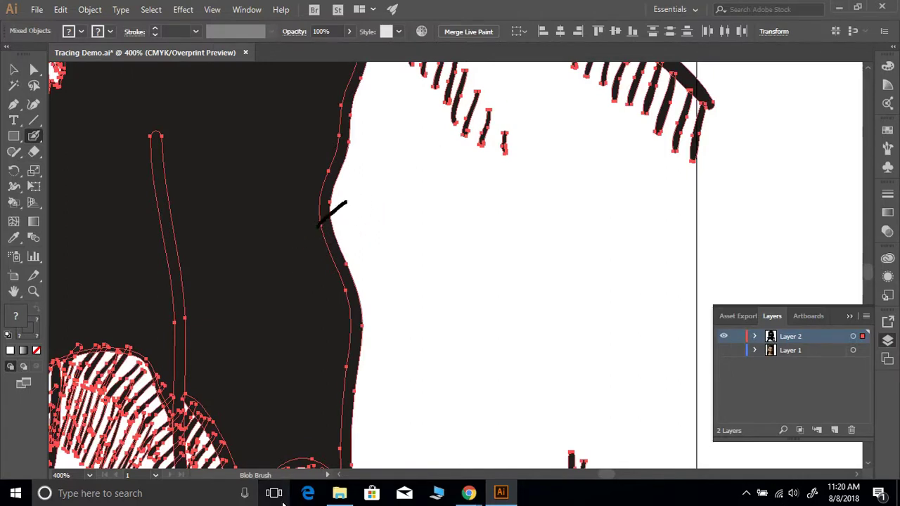
key("ctrl+shift+a")
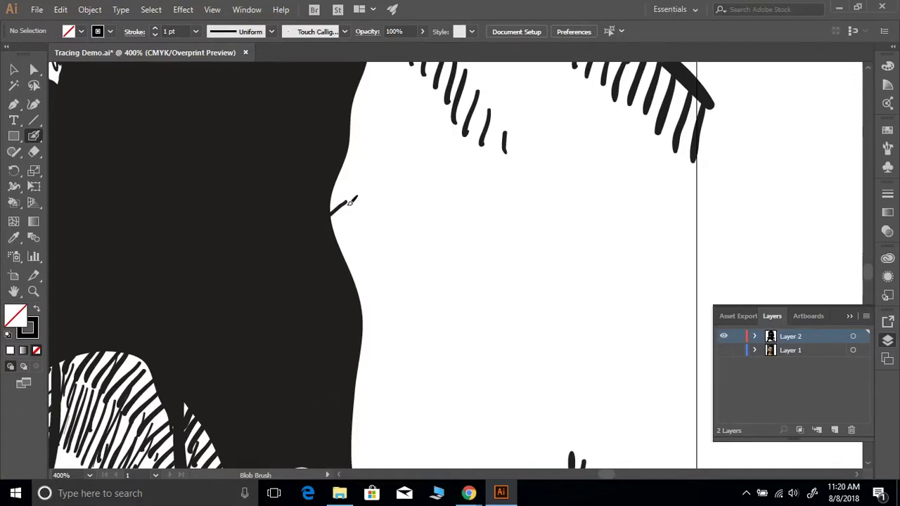
- Paint further short hatch strokes down the hair's edge with the photo layer shown again
left_click_drag(344, 217, 336, 241)
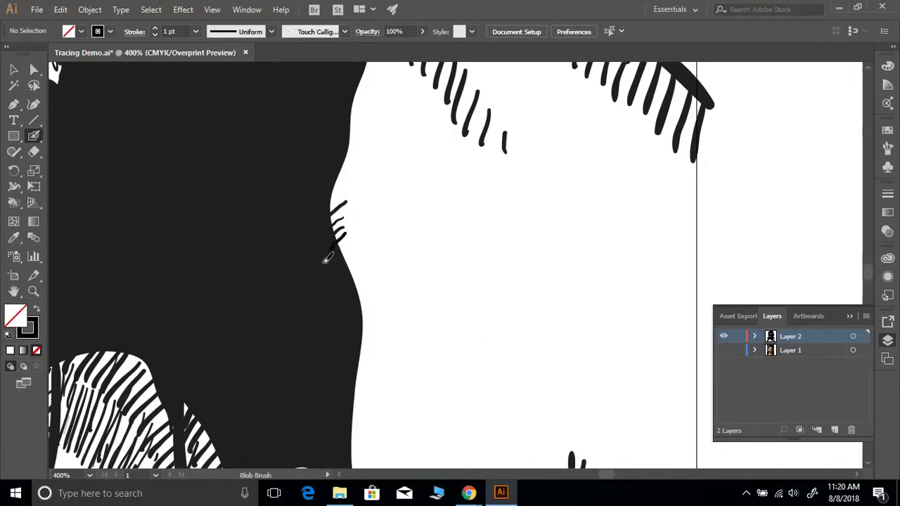
left_click(723, 350)
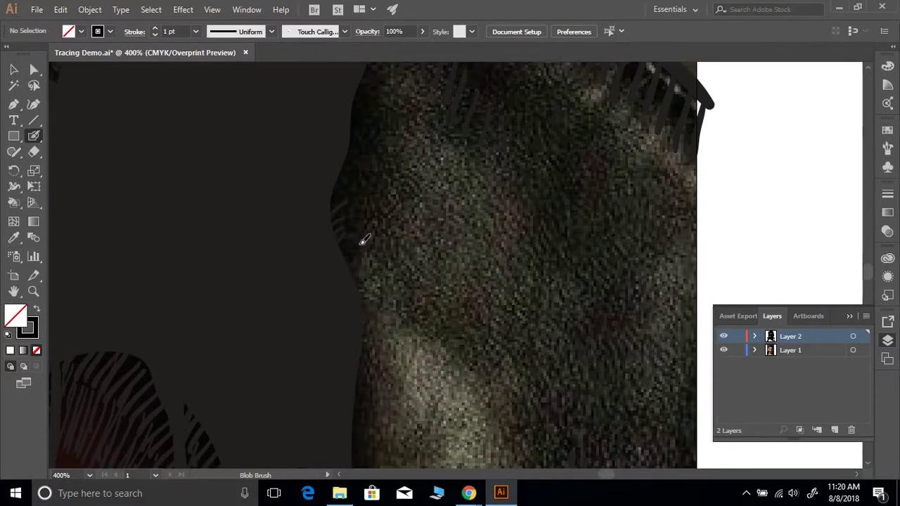
left_click_drag(345, 244, 345, 275)
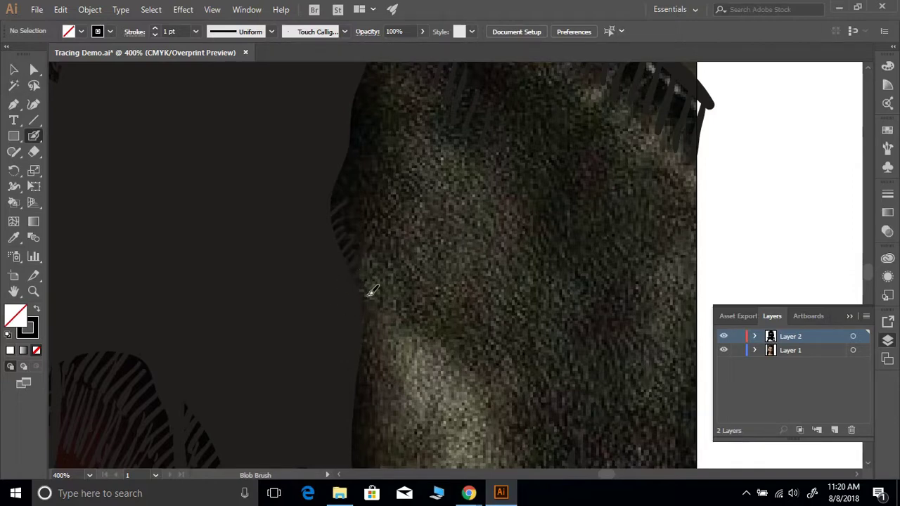